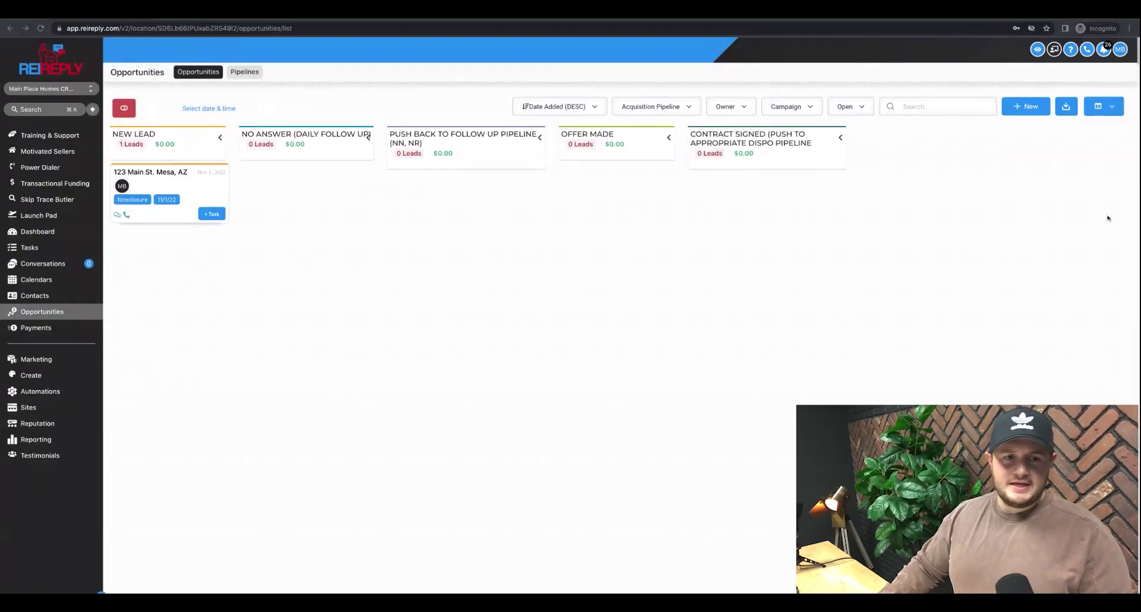
Step: Reload the opportunities board and view the pipeline list without changing it
left_click(1107, 218)
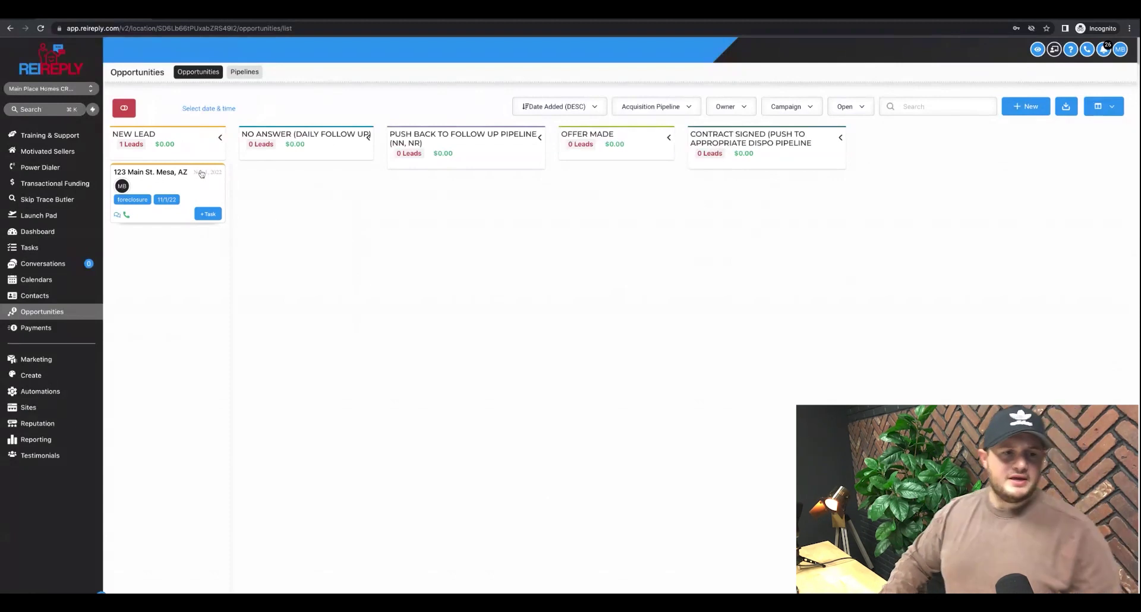
left_click(44, 313)
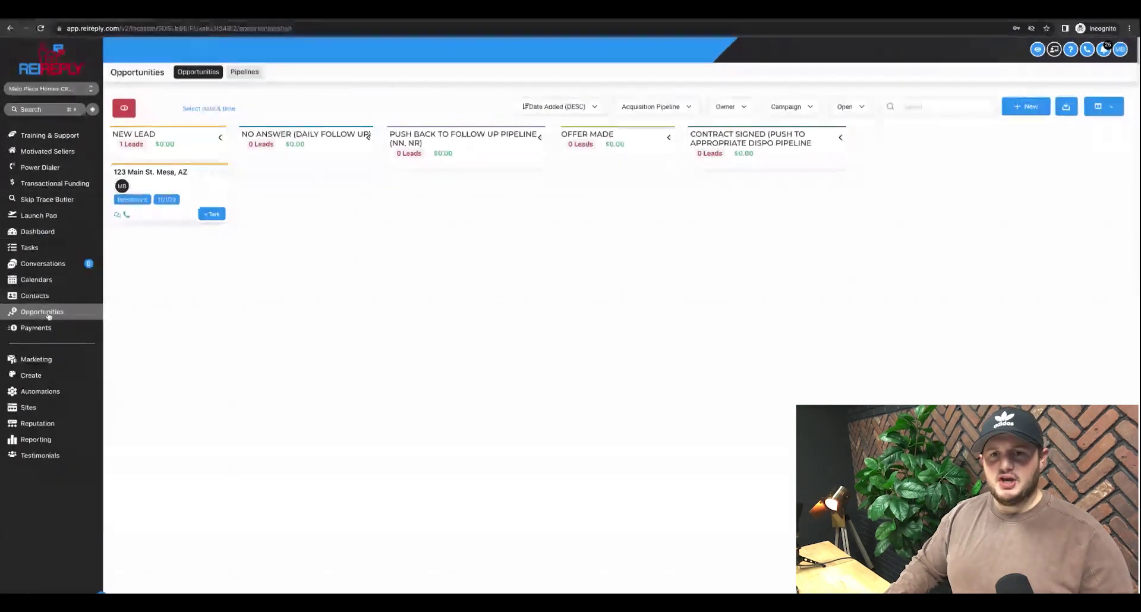
left_click(660, 109)
left_click(571, 287)
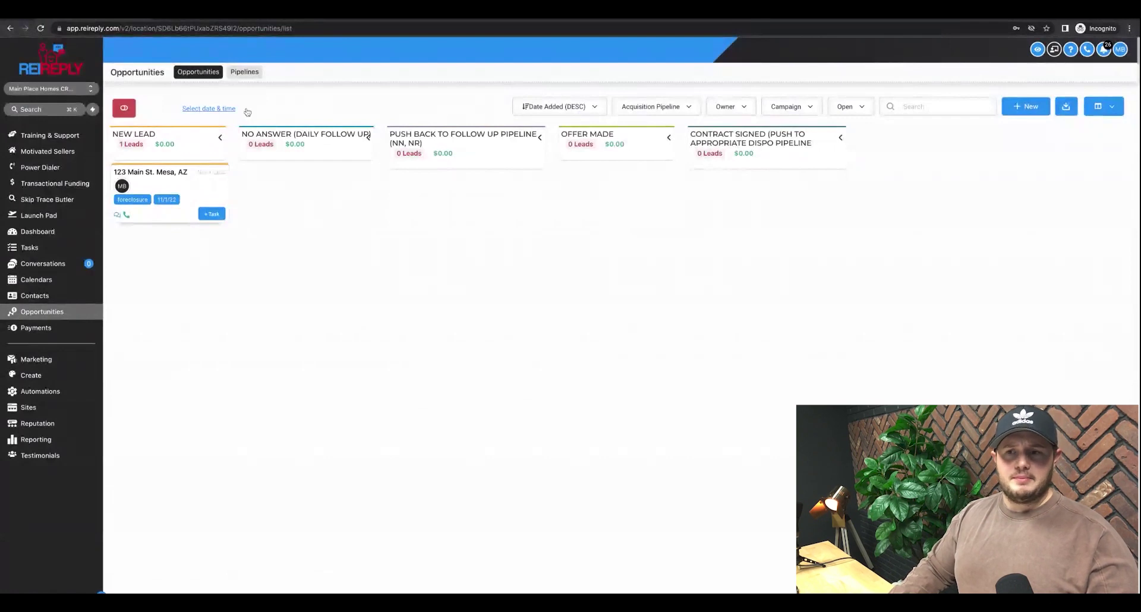
Step: Look at all pipelines and the new-pipeline form, then return to the board without saving
left_click(244, 71)
left_click(1076, 107)
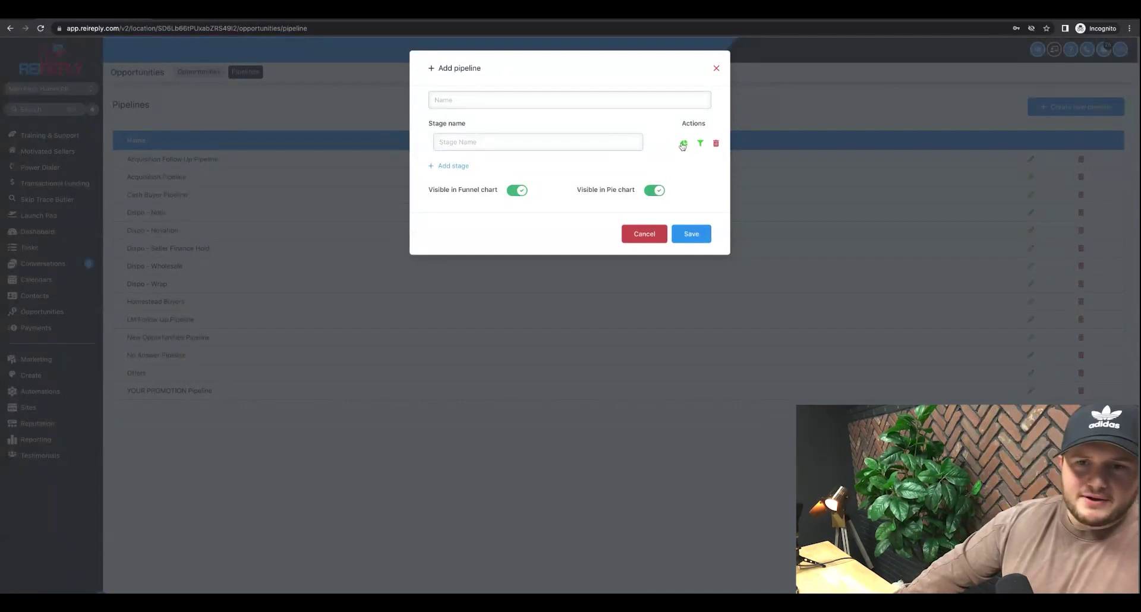
left_click(717, 69)
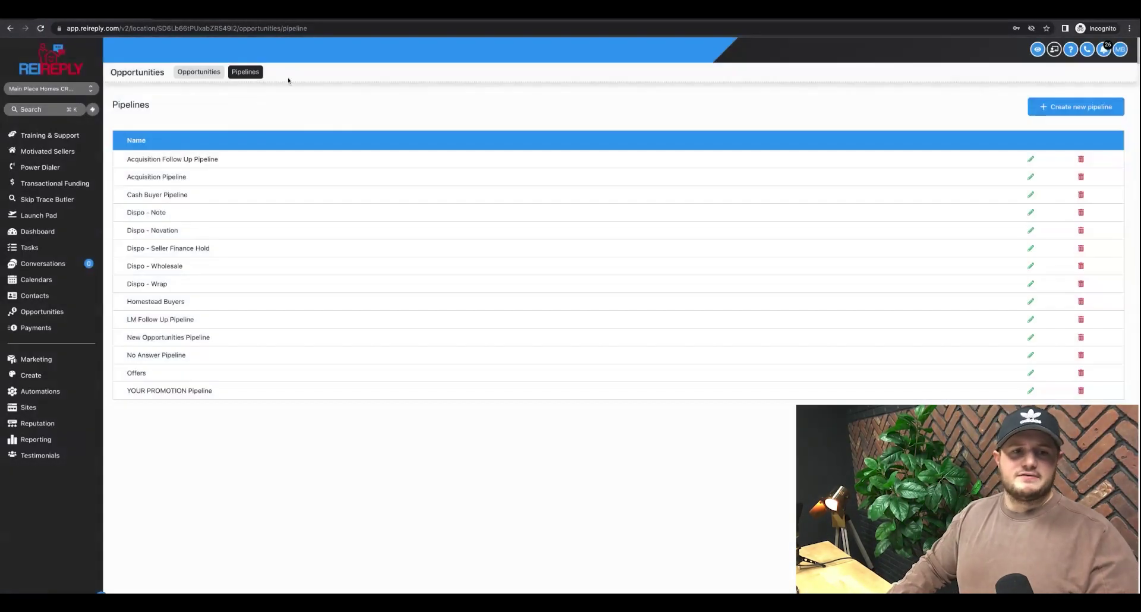
left_click(198, 71)
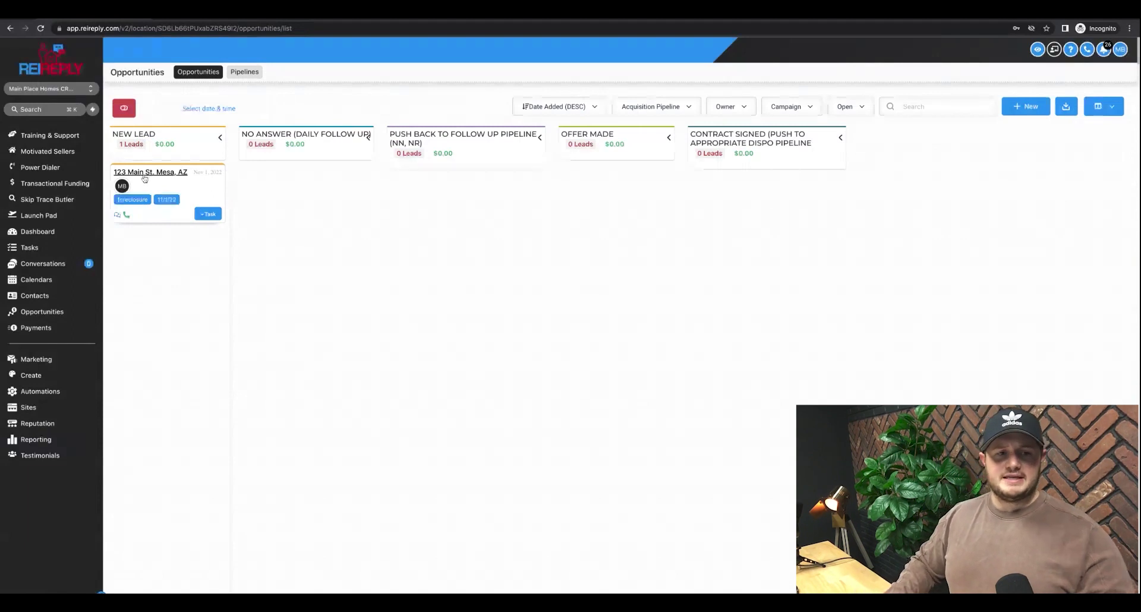
Step: Review the 123 Main St. Mesa, AZ contact record, including its foreclosure and 11/1/22 tags
left_click(145, 175)
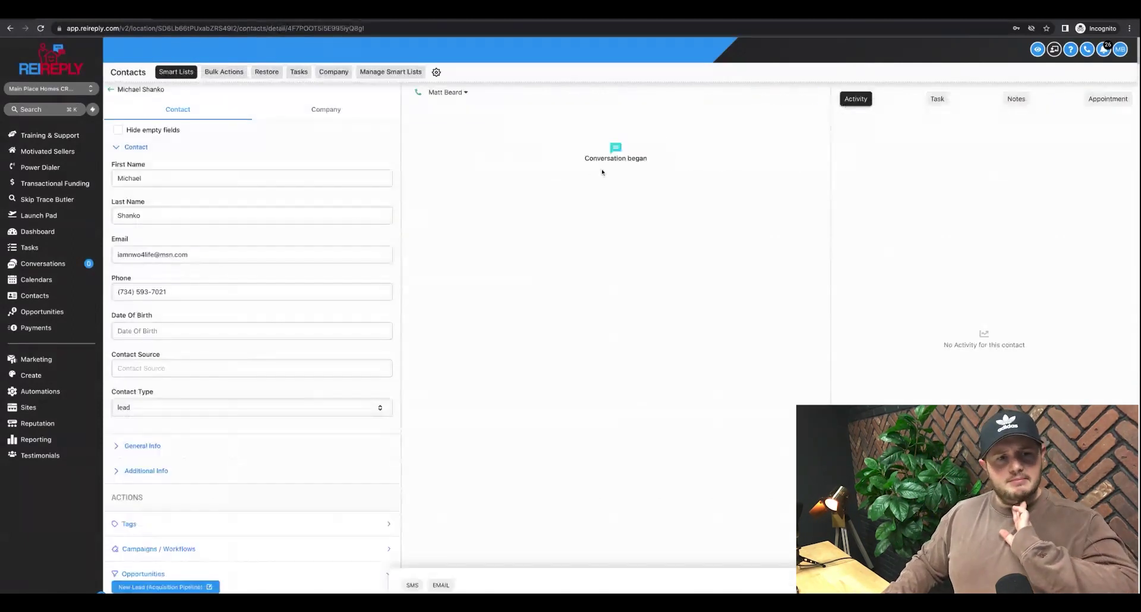
left_click(131, 182)
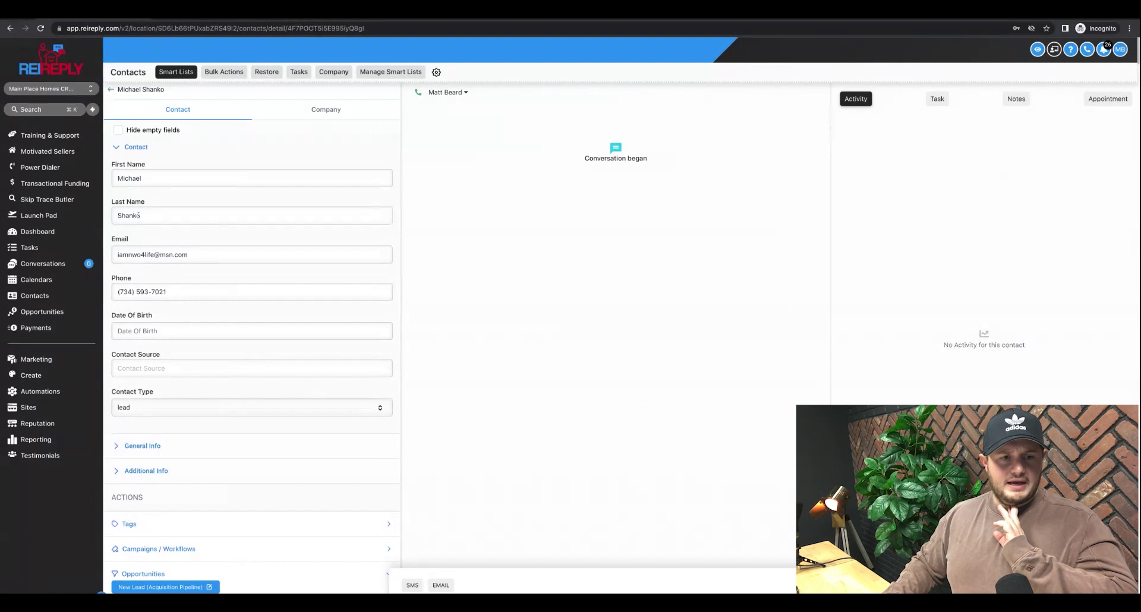
scroll(308, 301, "down", 4)
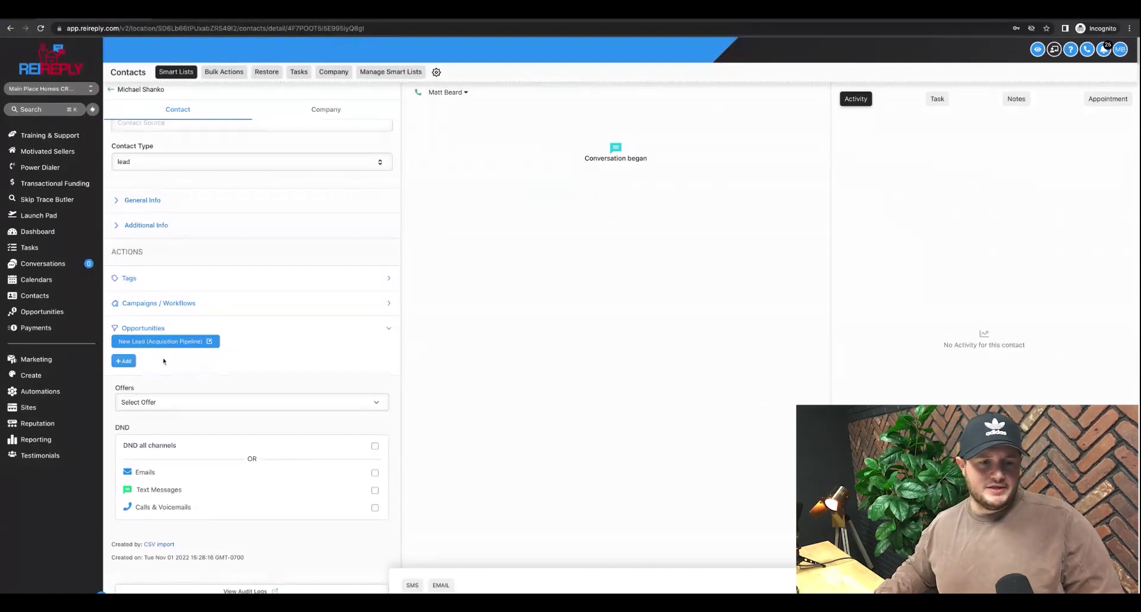
left_click(388, 279)
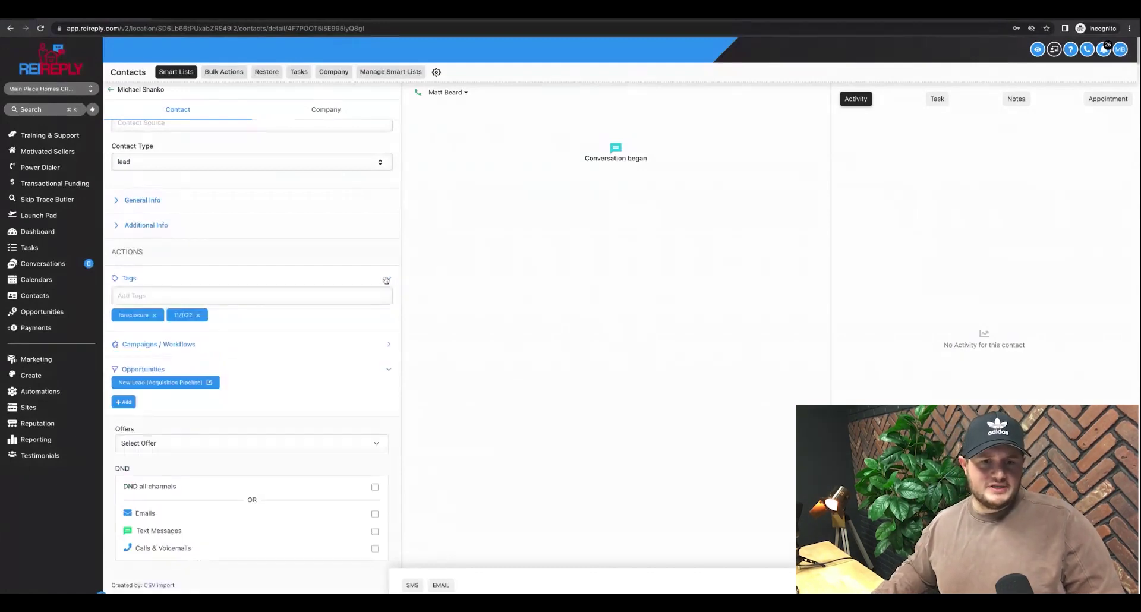
left_click(389, 279)
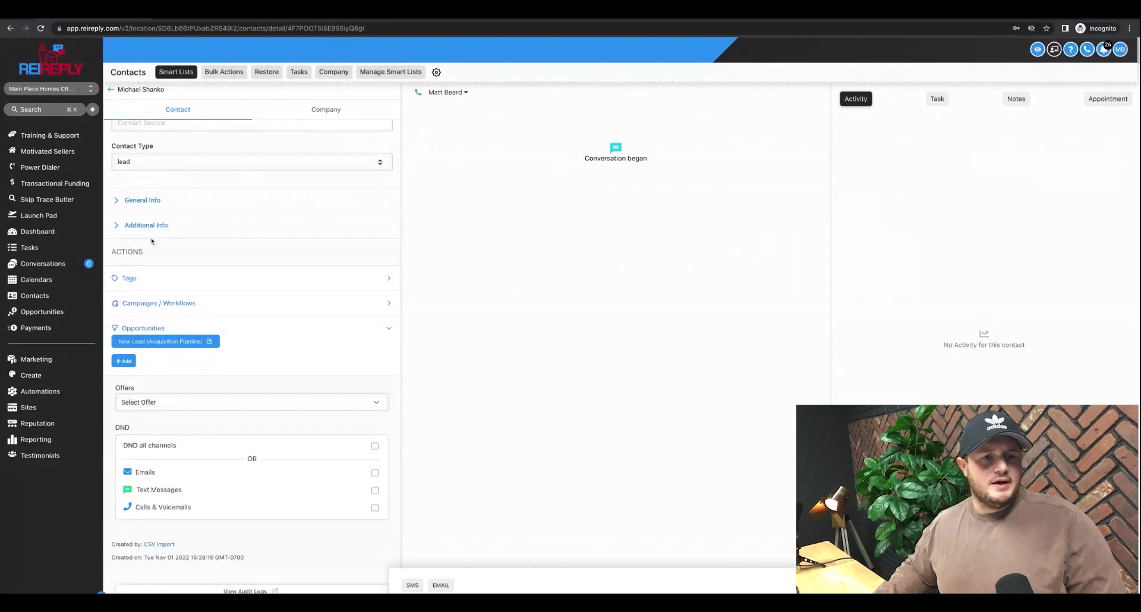
scroll(172, 166, "up", 5)
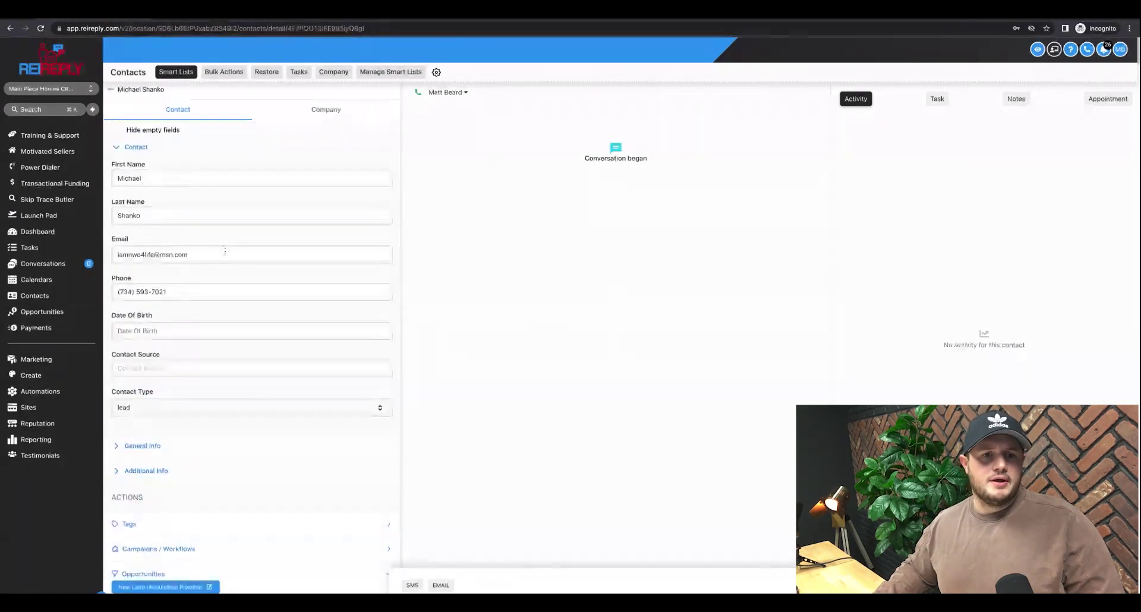
scroll(340, 322, "down", 5)
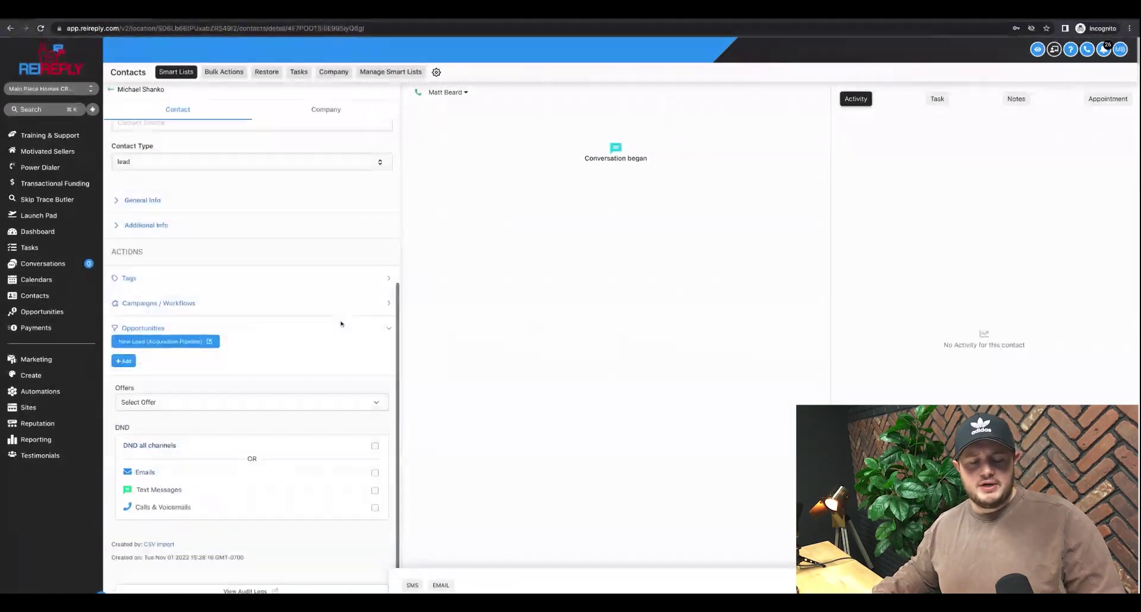
scroll(340, 322, "up", 5)
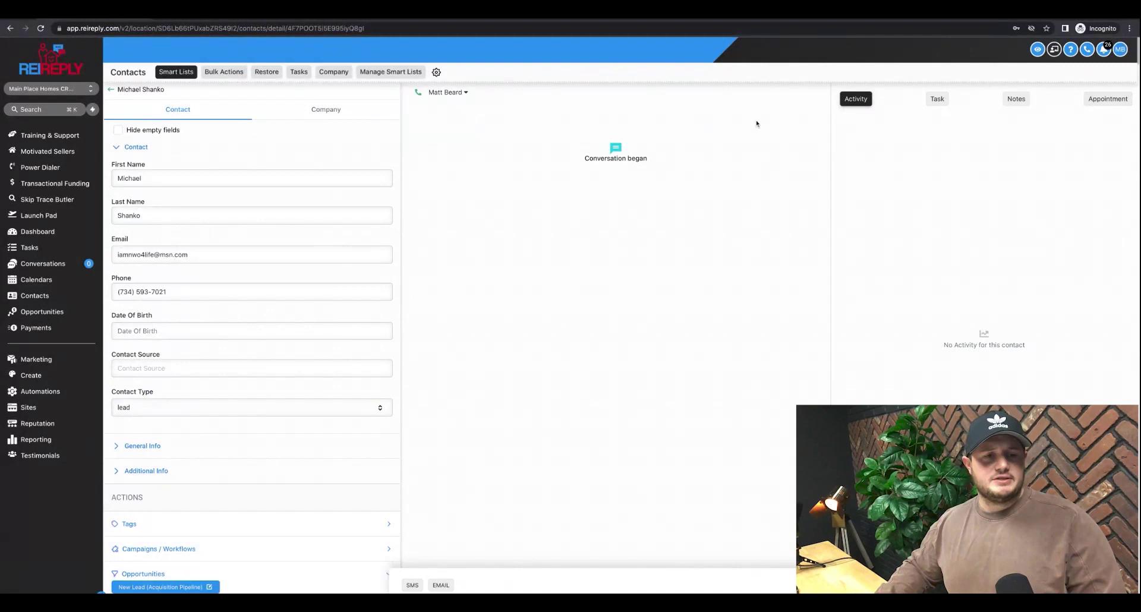
left_click(111, 90)
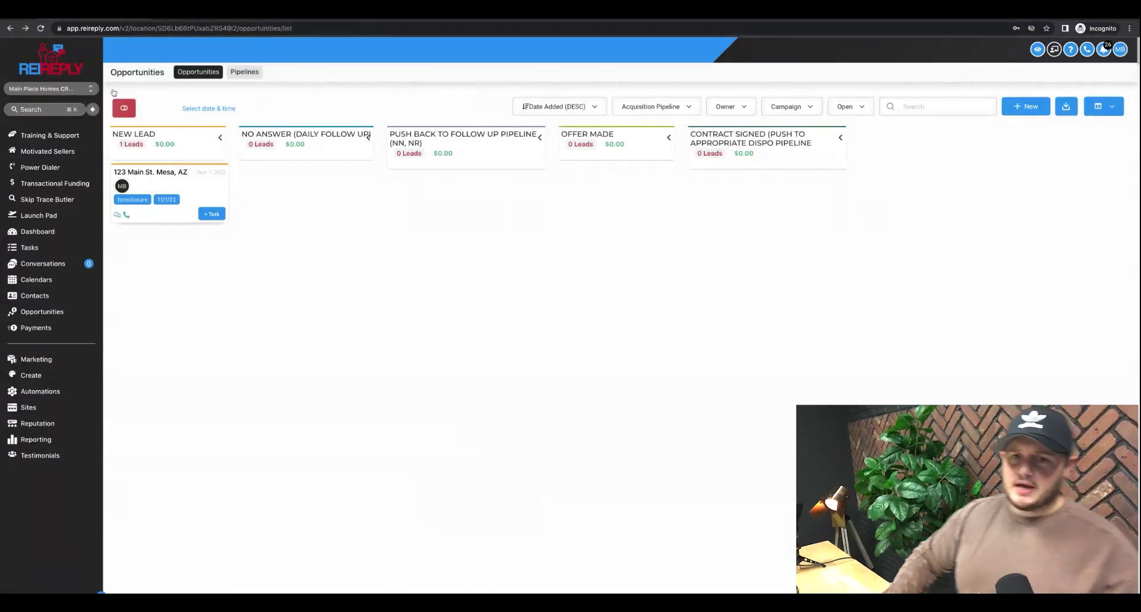
Step: Switch the board from Acquisition to LM Follow Up, then to No Answer Pipeline
left_click(678, 113)
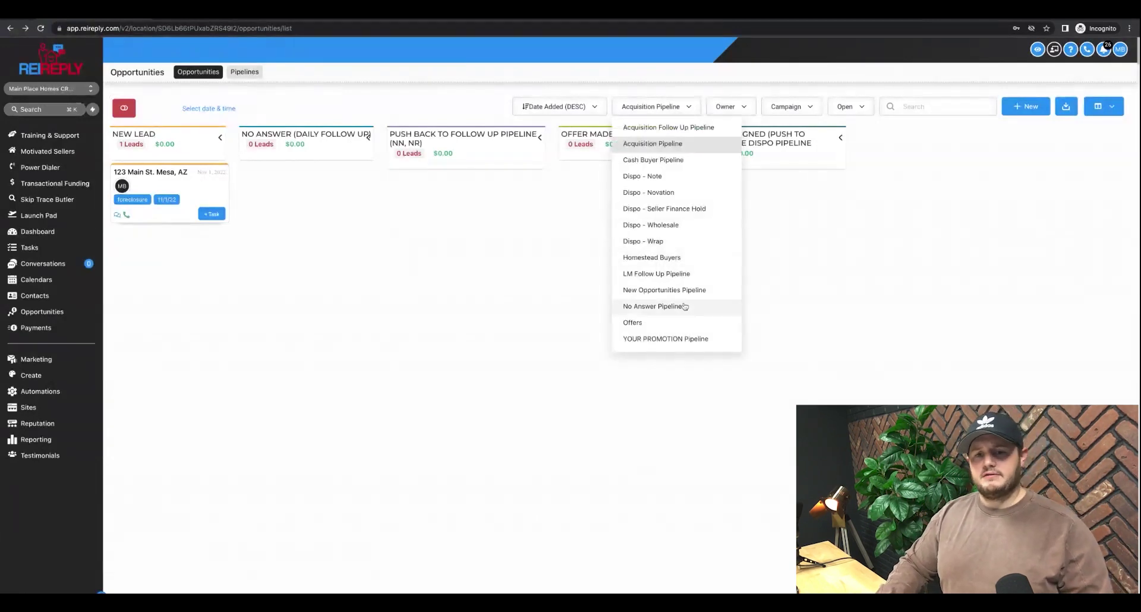
left_click(652, 143)
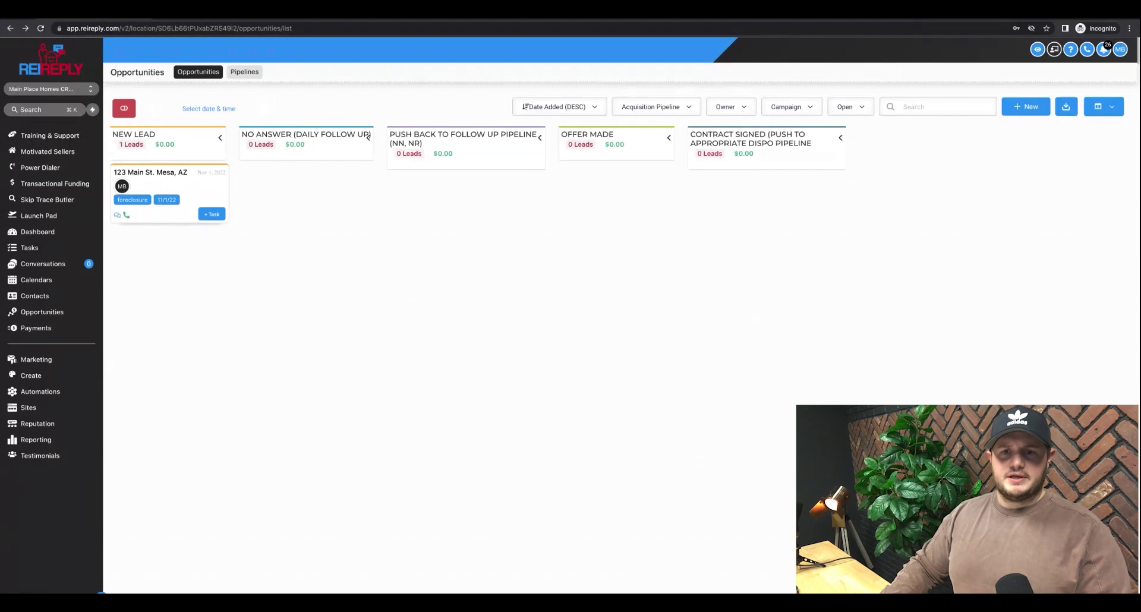
left_click(658, 110)
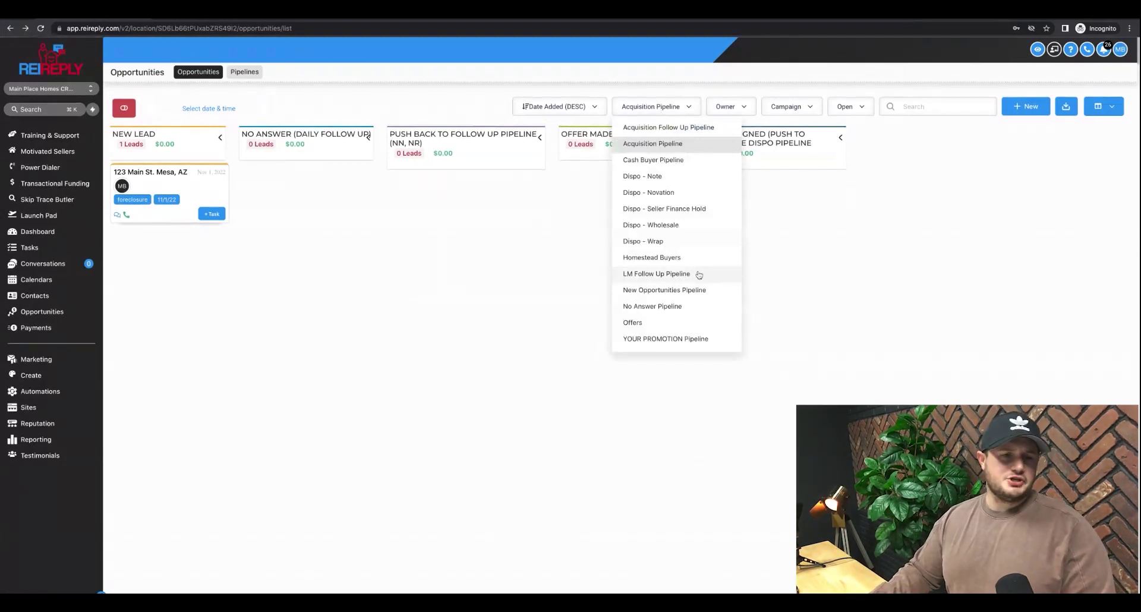
left_click(657, 273)
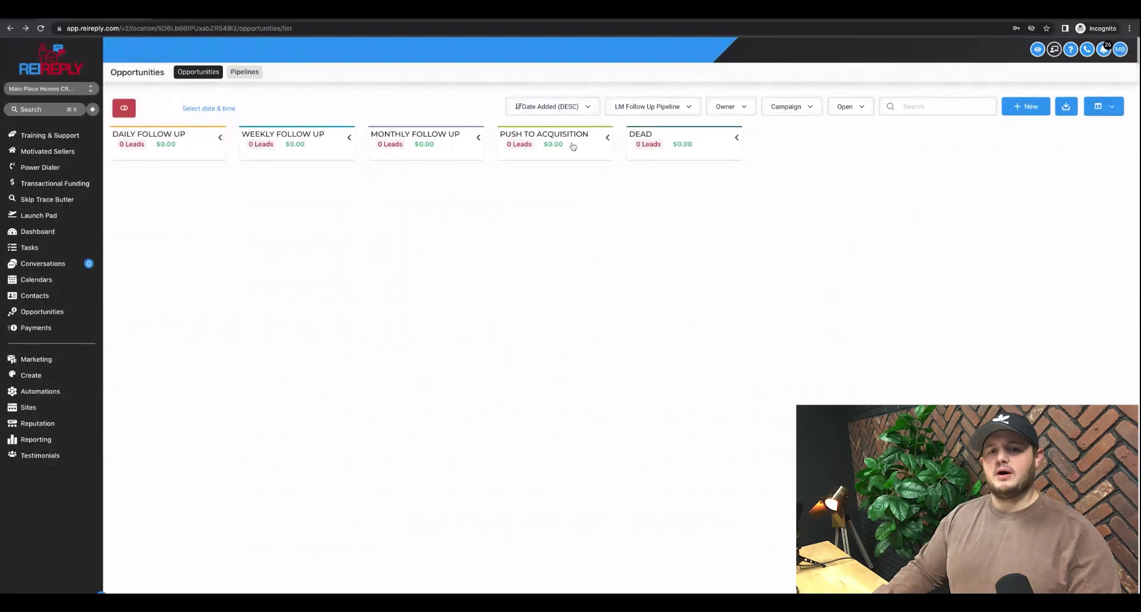
left_click(658, 113)
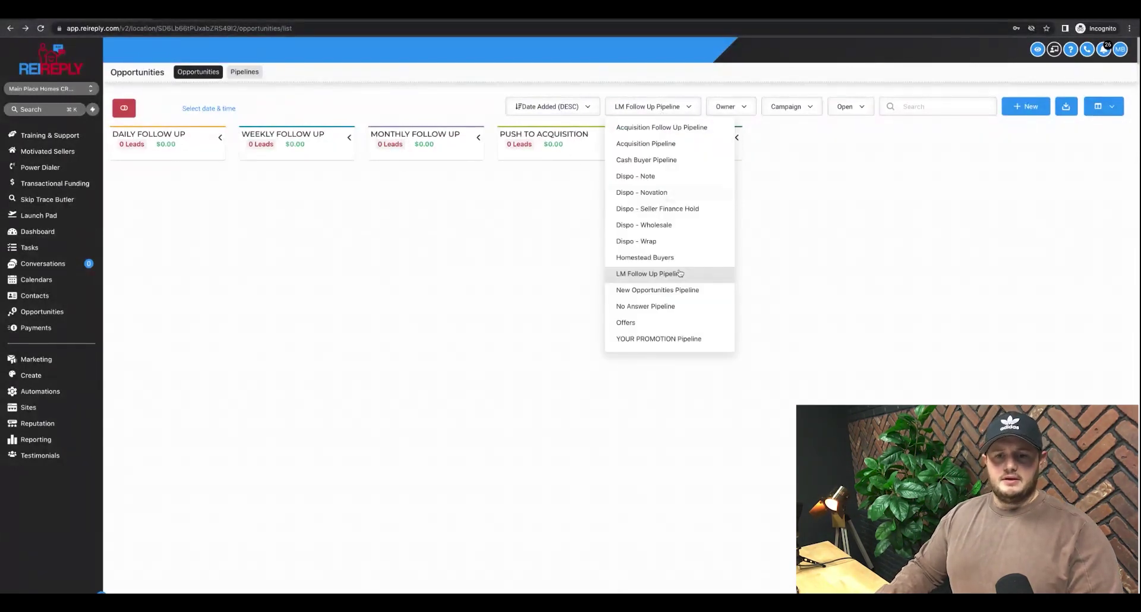
left_click(661, 308)
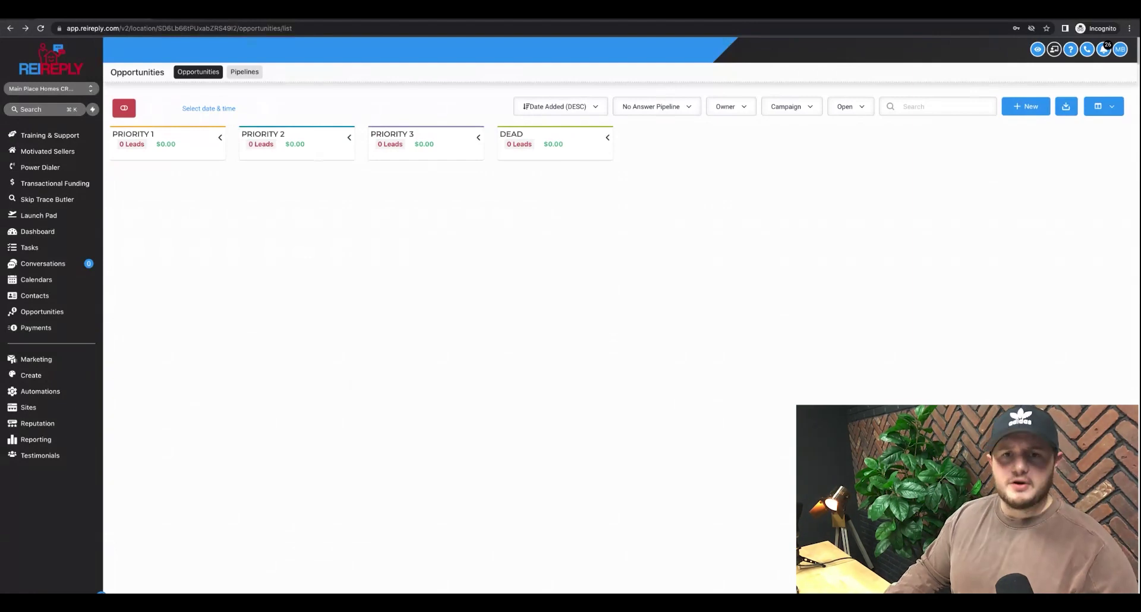
left_click(686, 104)
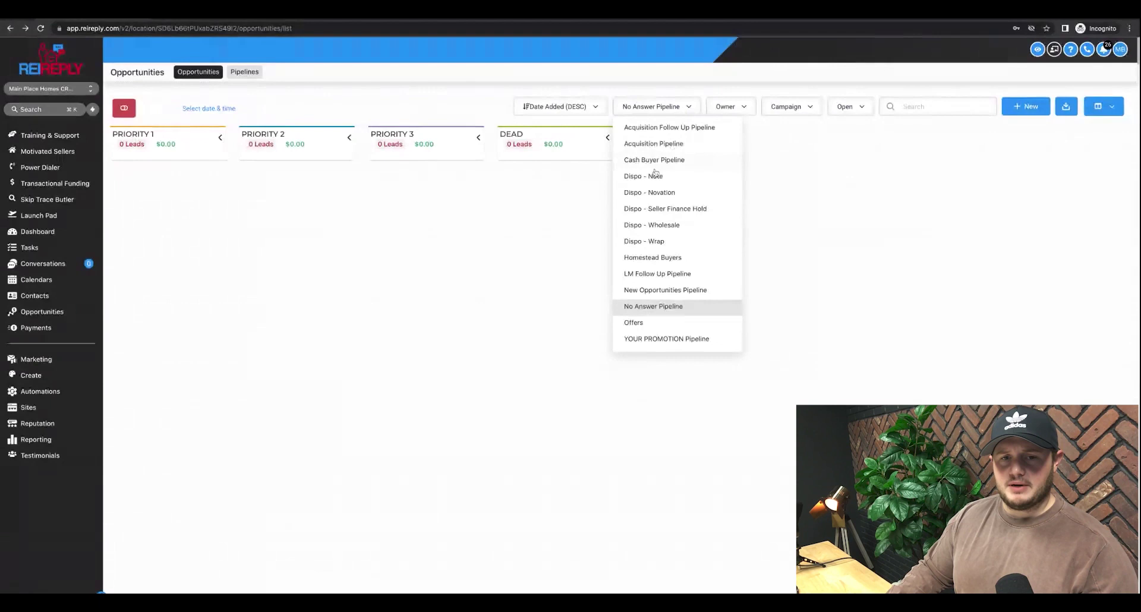
left_click(511, 214)
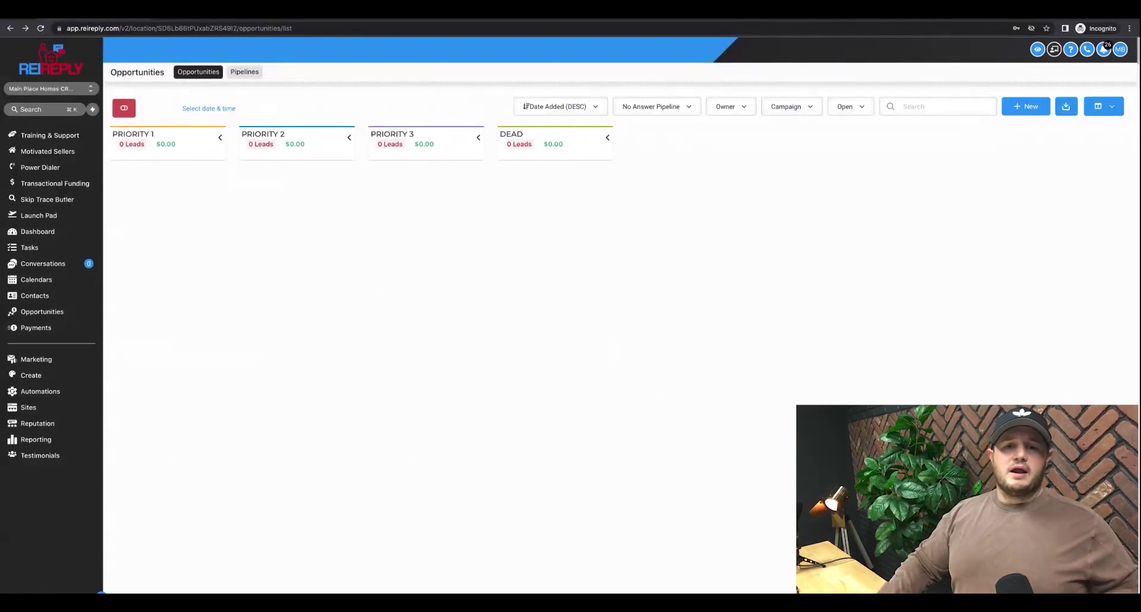
Step: Return to the Acquisition Pipeline and drag the 123 Main St. card into Offer Made
left_click(638, 113)
left_click(660, 147)
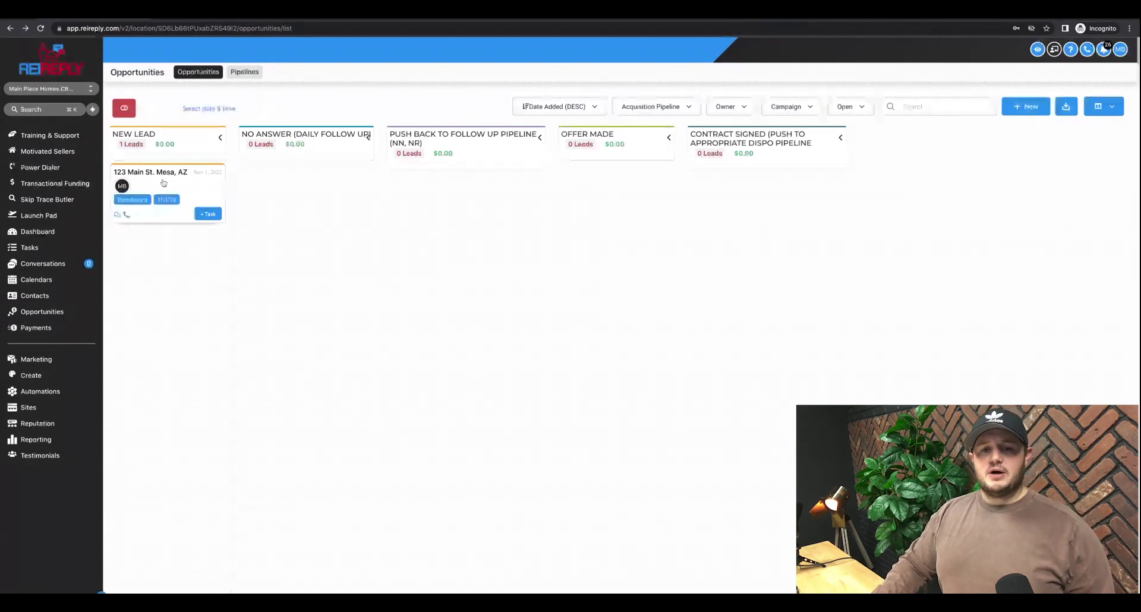
left_click_drag(164, 183, 563, 201)
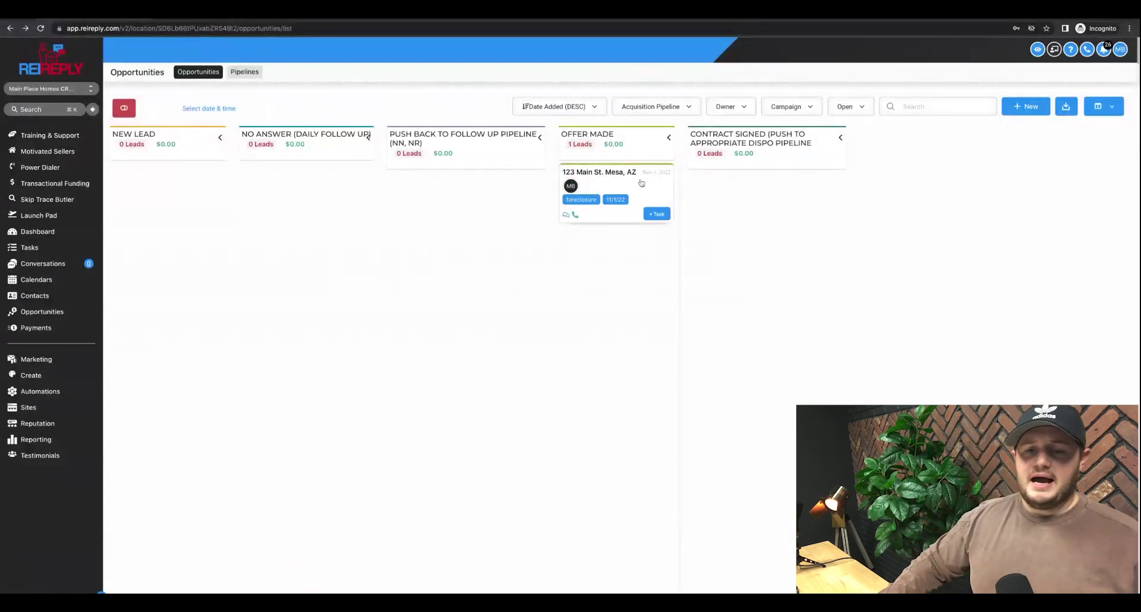
Step: Set the opportunity's lead value to 20000 and save the update
left_click(640, 181)
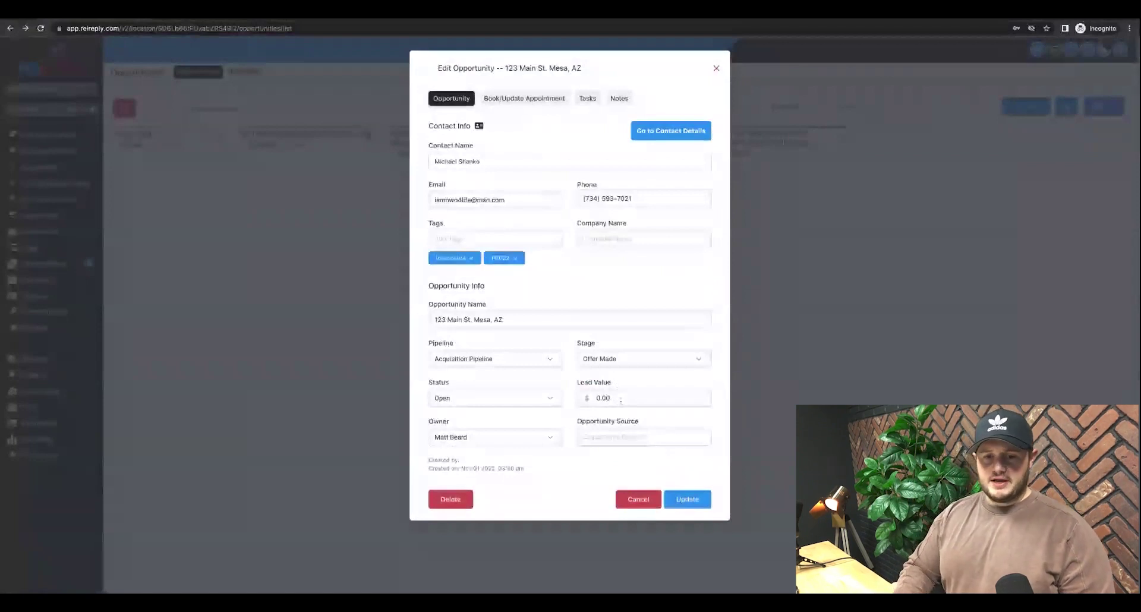
left_click(620, 398)
type("20000")
left_click(687, 499)
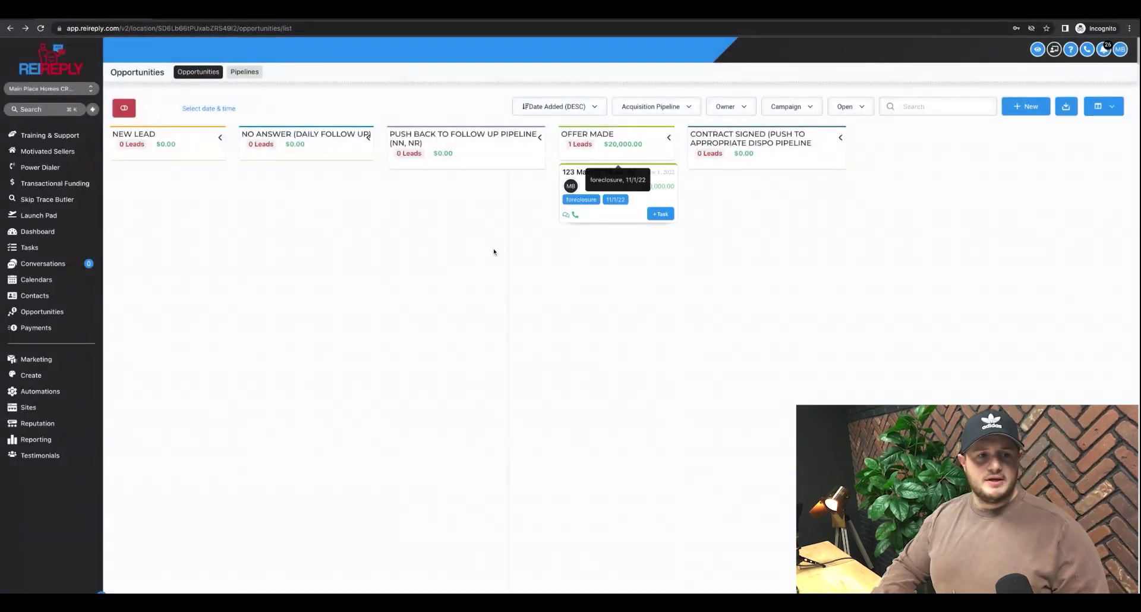
Step: Show the Acquisition Pipeline in the dashboard funnel, highlight its 20,000.00 value, then return to Opportunities
left_click(64, 232)
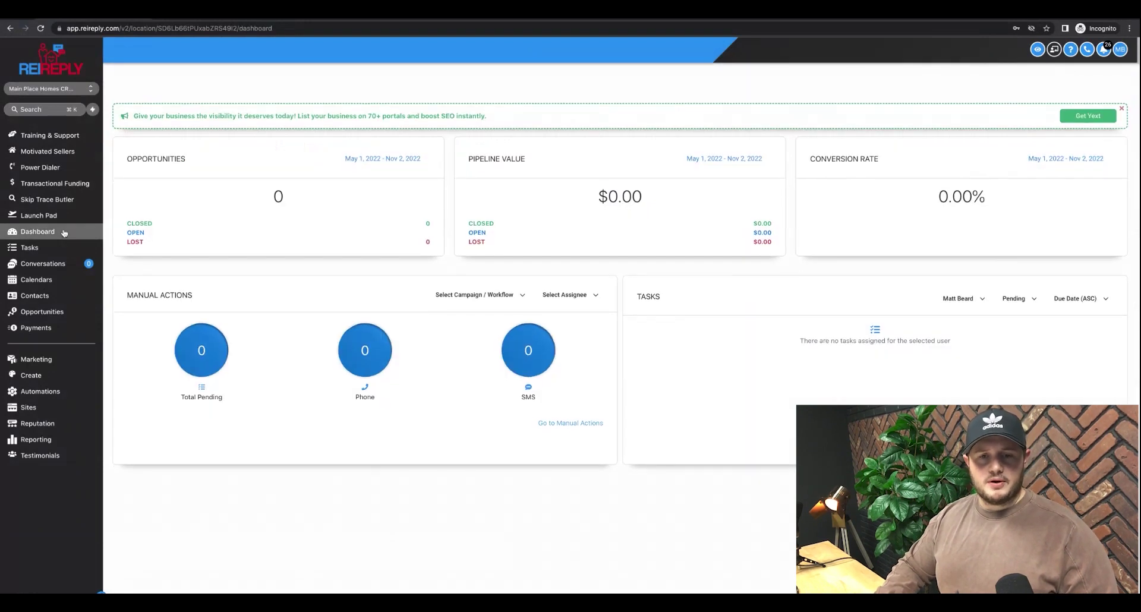
scroll(657, 424, "down", 1)
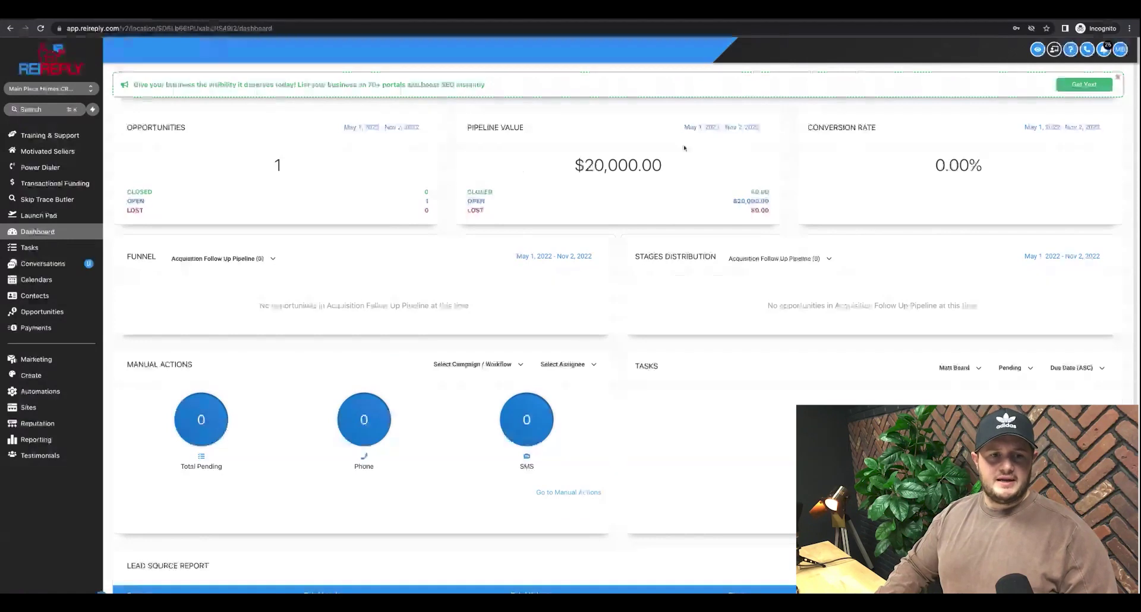
left_click(273, 258)
left_click(232, 295)
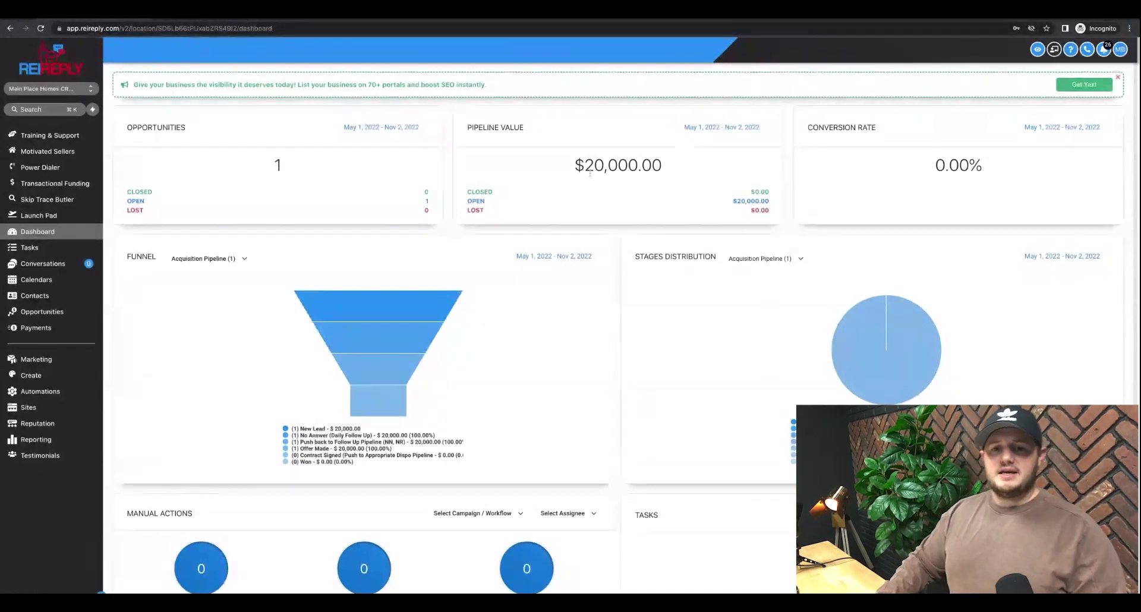
double_click(673, 166)
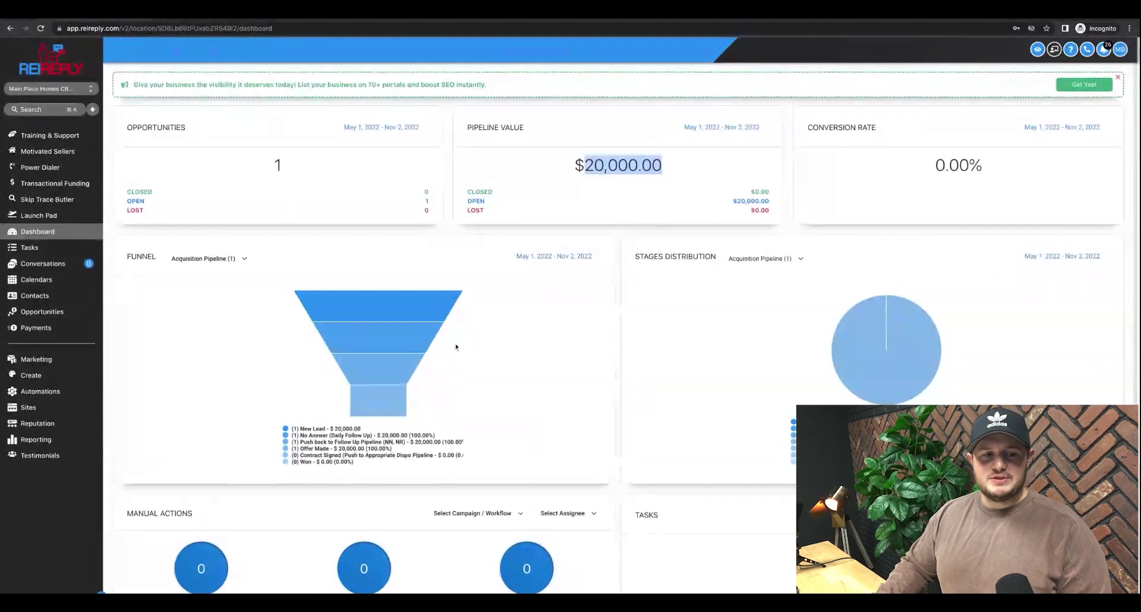
left_click(42, 312)
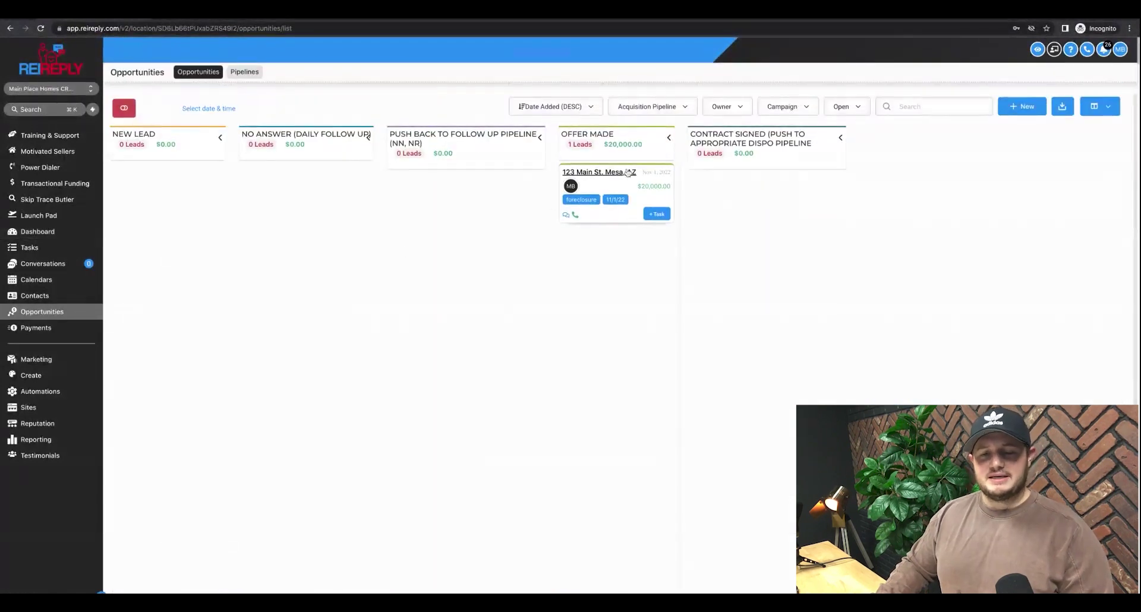